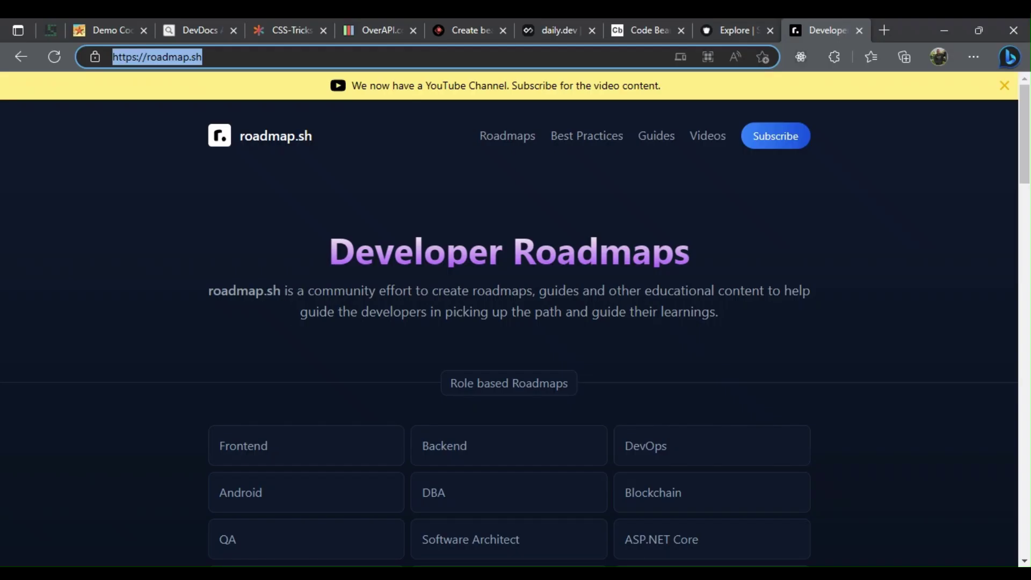
Cycle through the Demo Coding, DevDocs, CSS-Tricks and OverAPI tabs, ending on ray.so
{"action": "left_click", "coordinate": [124, 32]}
{"action": "left_click", "coordinate": [195, 31]}
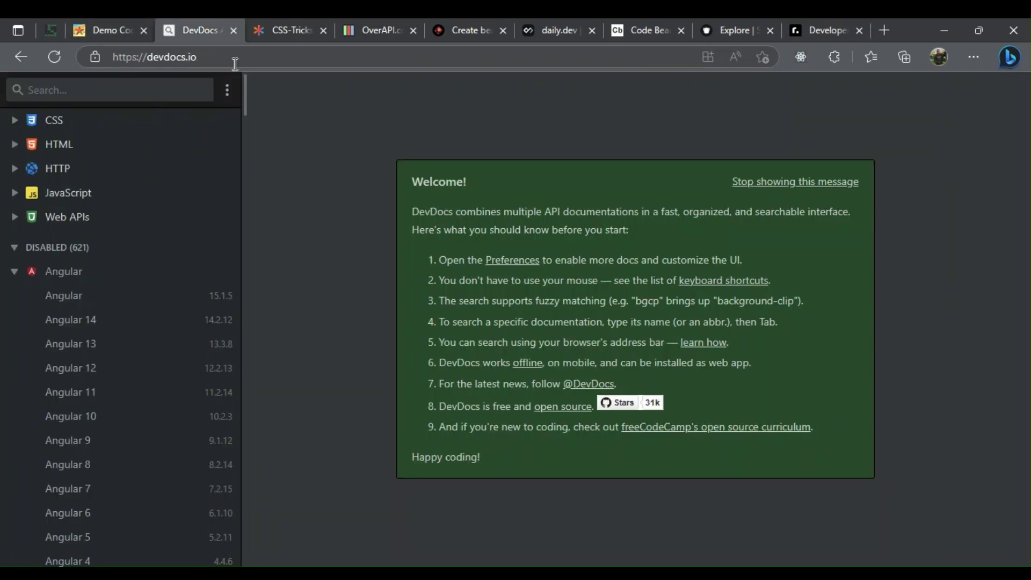
{"action": "left_click", "coordinate": [271, 30]}
{"action": "left_click", "coordinate": [381, 31]}
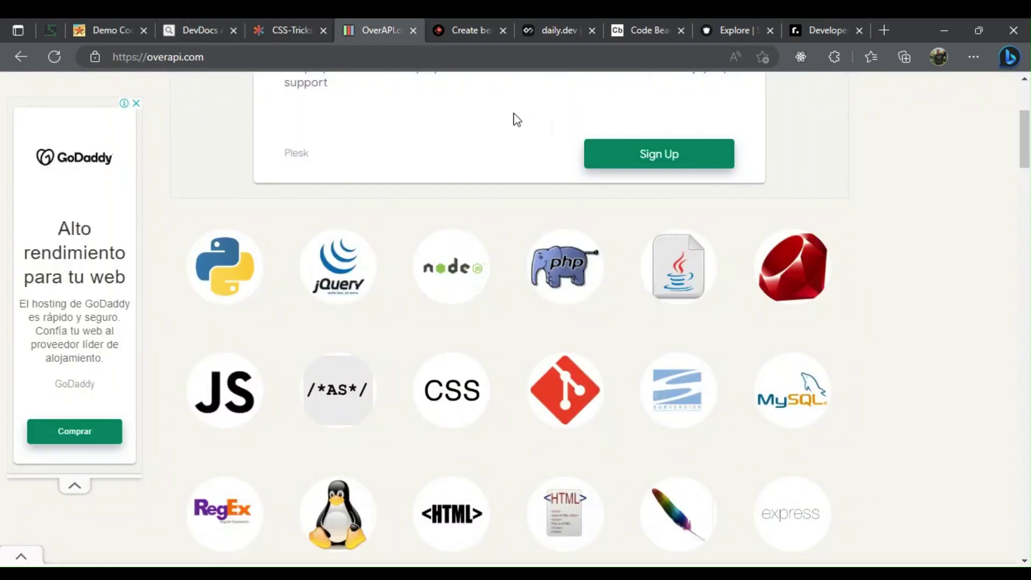
{"action": "scroll", "coordinate": [517, 119], "scroll_direction": "up", "scroll_amount": 3}
{"action": "left_click", "coordinate": [480, 29]}
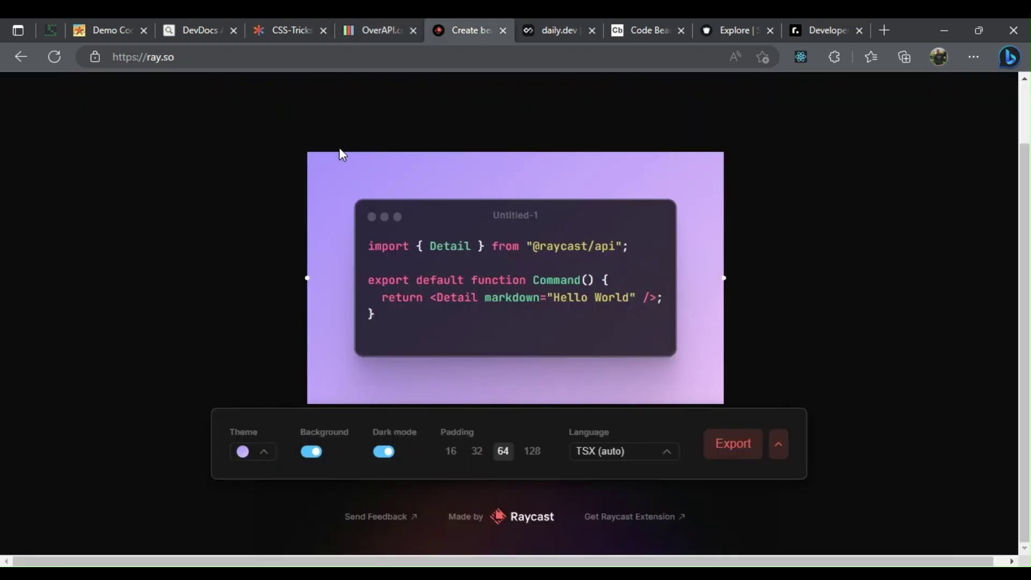
Return to the Demo Coding blog post of login and registration form templates
{"action": "left_click", "coordinate": [123, 32]}
{"action": "scroll", "coordinate": [369, 246], "scroll_direction": "up", "scroll_amount": 3}
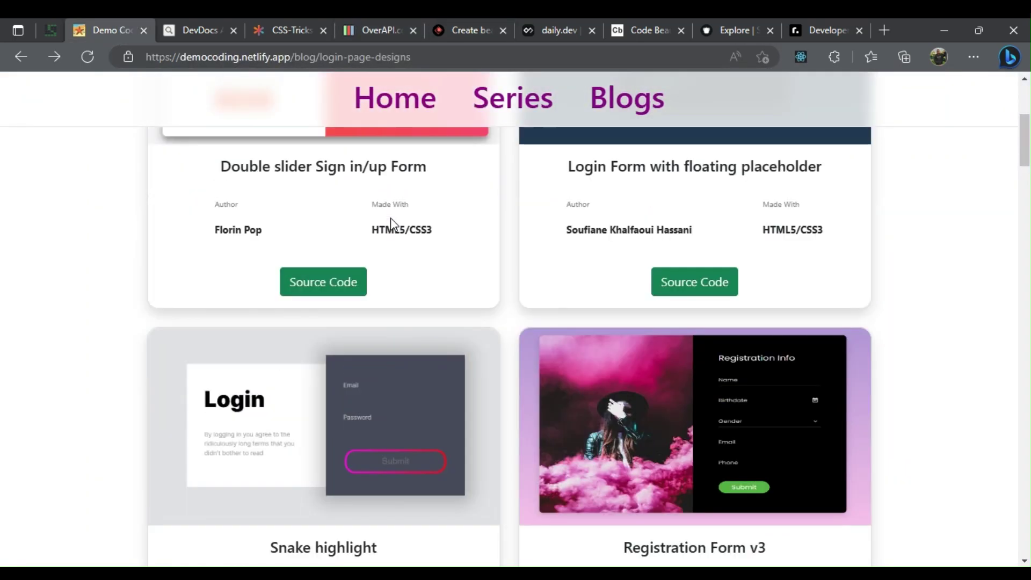
{"action": "scroll", "coordinate": [390, 217], "scroll_direction": "up", "scroll_amount": 3}
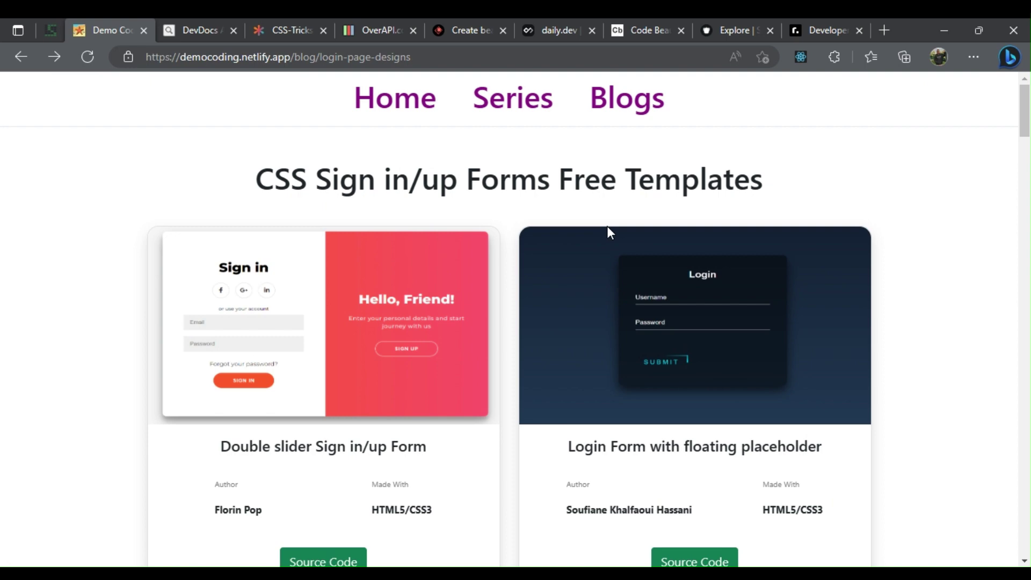
{"action": "scroll", "coordinate": [705, 235], "scroll_direction": "down", "scroll_amount": 3}
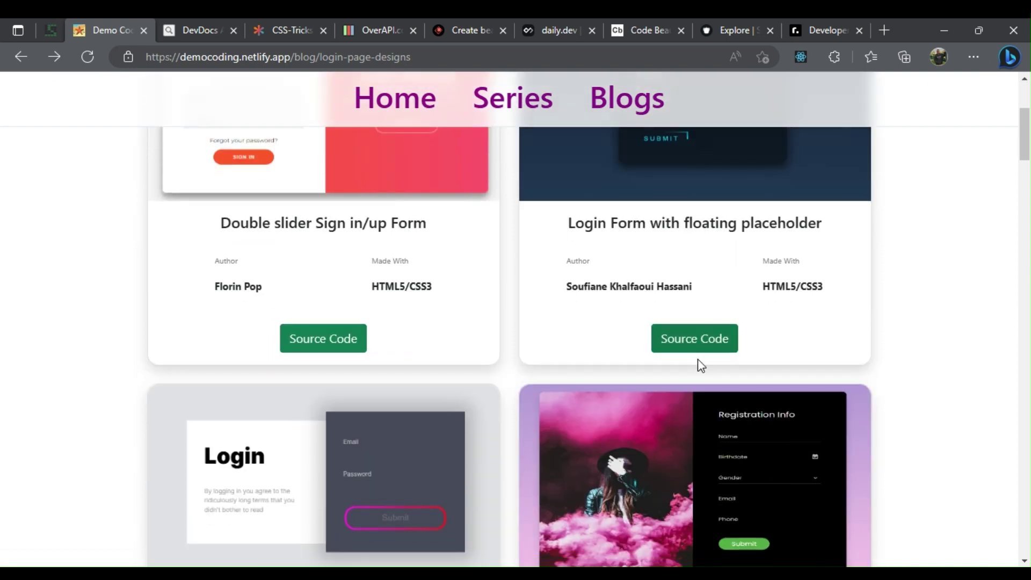
{"action": "scroll", "coordinate": [553, 337], "scroll_direction": "down", "scroll_amount": 3}
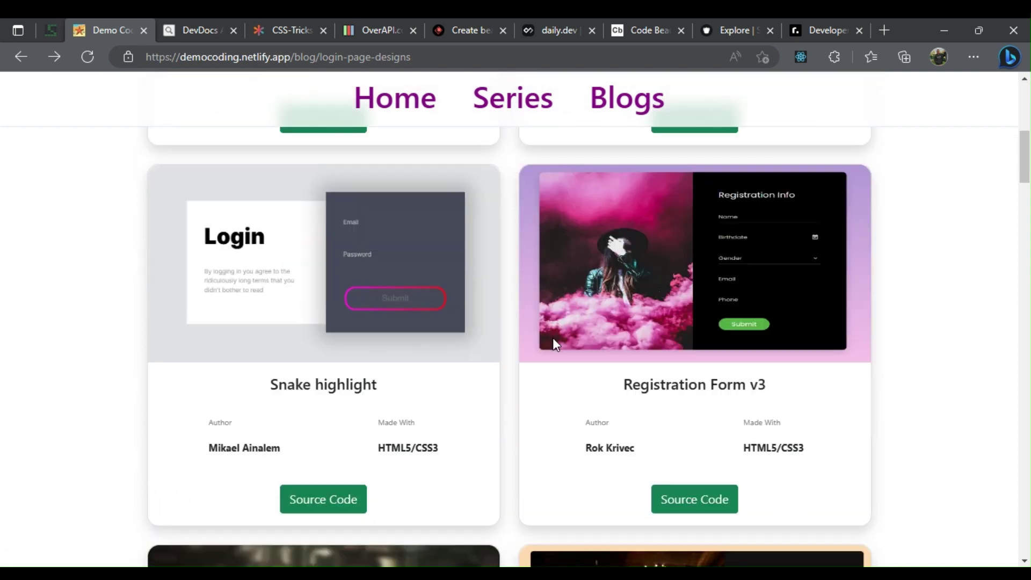
{"action": "scroll", "coordinate": [552, 344], "scroll_direction": "down", "scroll_amount": 3}
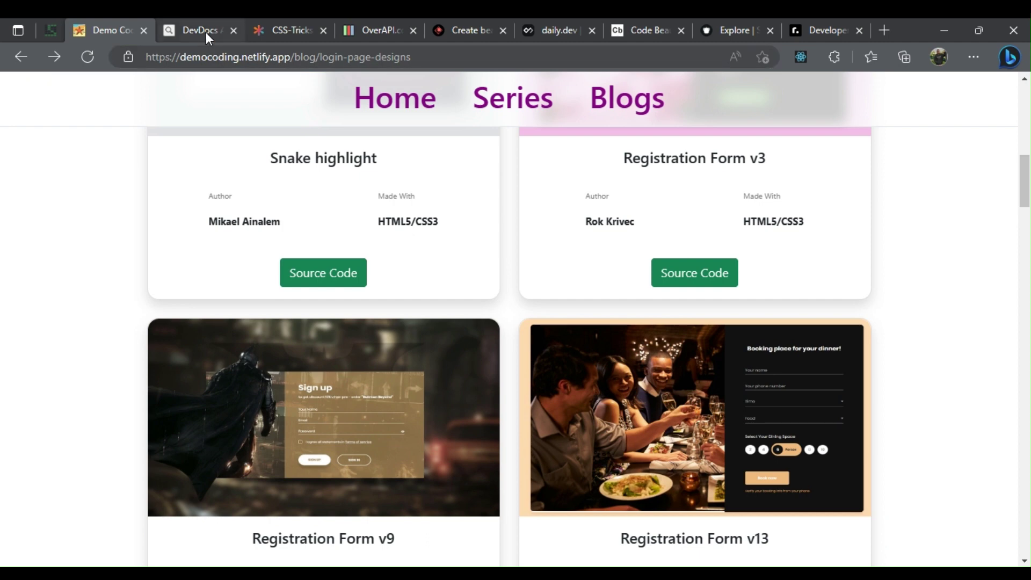
Show the DevDocs welcome page and collapse Angular in the documentation sidebar
{"action": "left_click", "coordinate": [205, 32]}
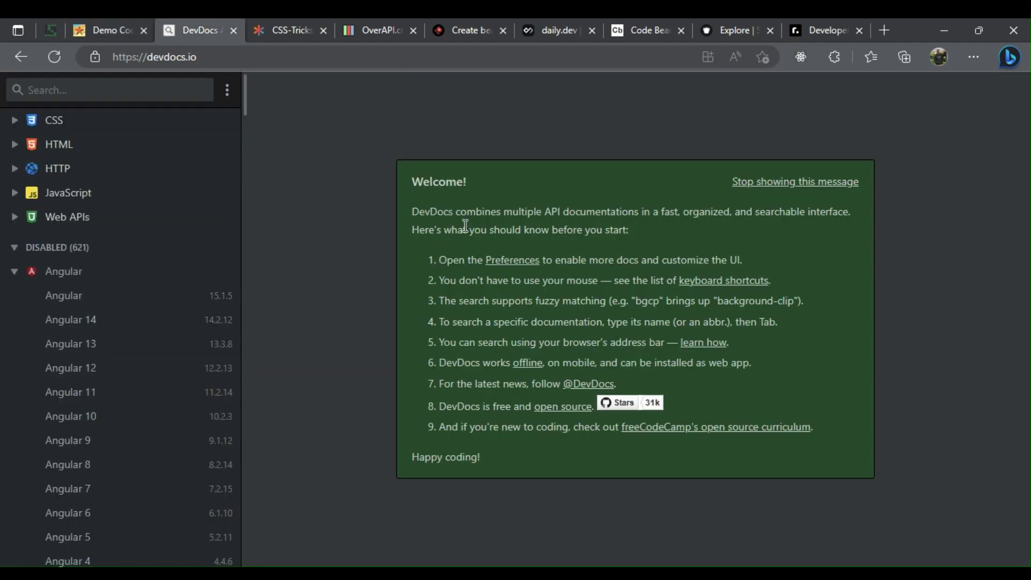
{"action": "left_click", "coordinate": [14, 272]}
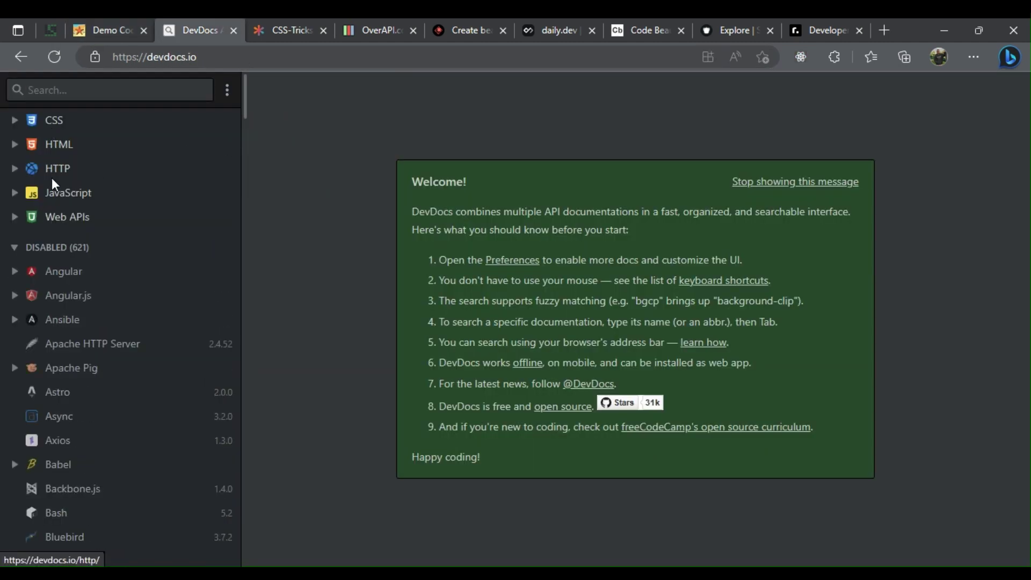
{"action": "scroll", "coordinate": [96, 247], "scroll_direction": "down", "scroll_amount": 3}
{"action": "scroll", "coordinate": [106, 226], "scroll_direction": "down", "scroll_amount": 1}
{"action": "scroll", "coordinate": [106, 226], "scroll_direction": "down", "scroll_amount": 2}
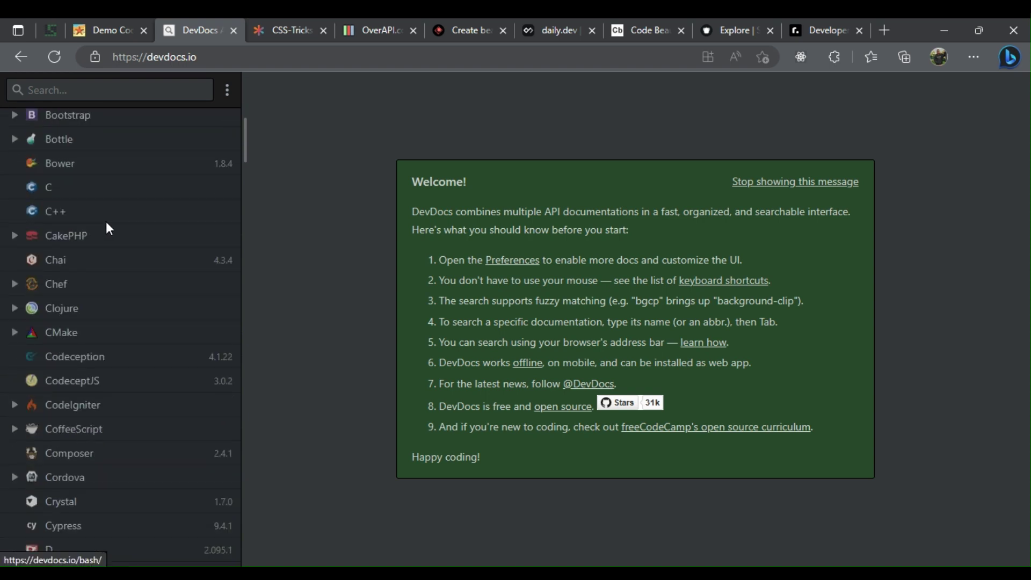
{"action": "scroll", "coordinate": [105, 227], "scroll_direction": "down", "scroll_amount": 2}
{"action": "scroll", "coordinate": [107, 242], "scroll_direction": "down", "scroll_amount": 1}
{"action": "scroll", "coordinate": [108, 264], "scroll_direction": "down", "scroll_amount": 3}
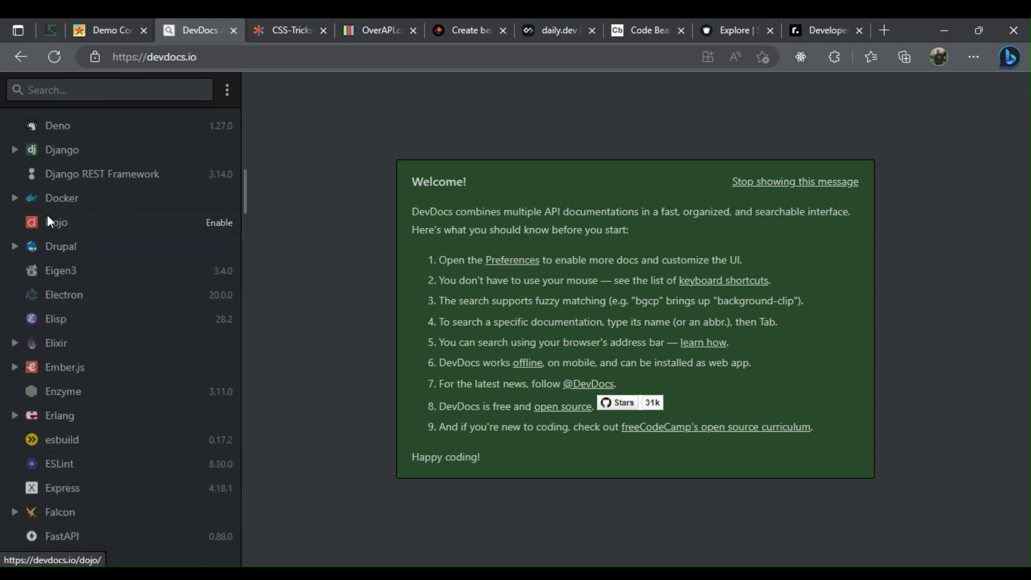
Browse the CSS-Tricks homepage articles, then switch to the OverAPI tab
{"action": "left_click", "coordinate": [296, 29]}
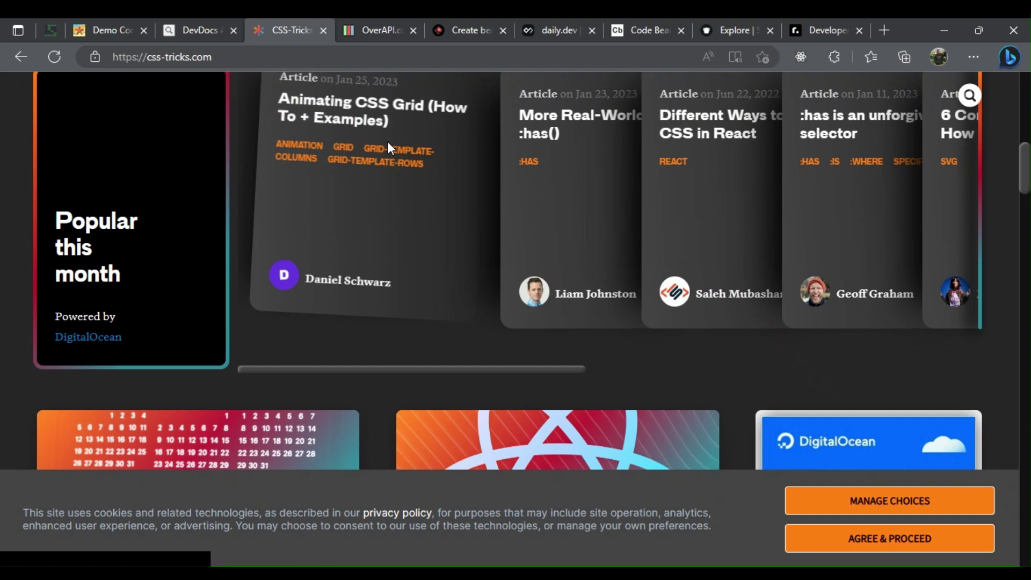
{"action": "scroll", "coordinate": [387, 141], "scroll_direction": "up", "scroll_amount": 5}
{"action": "scroll", "coordinate": [414, 201], "scroll_direction": "up", "scroll_amount": 3}
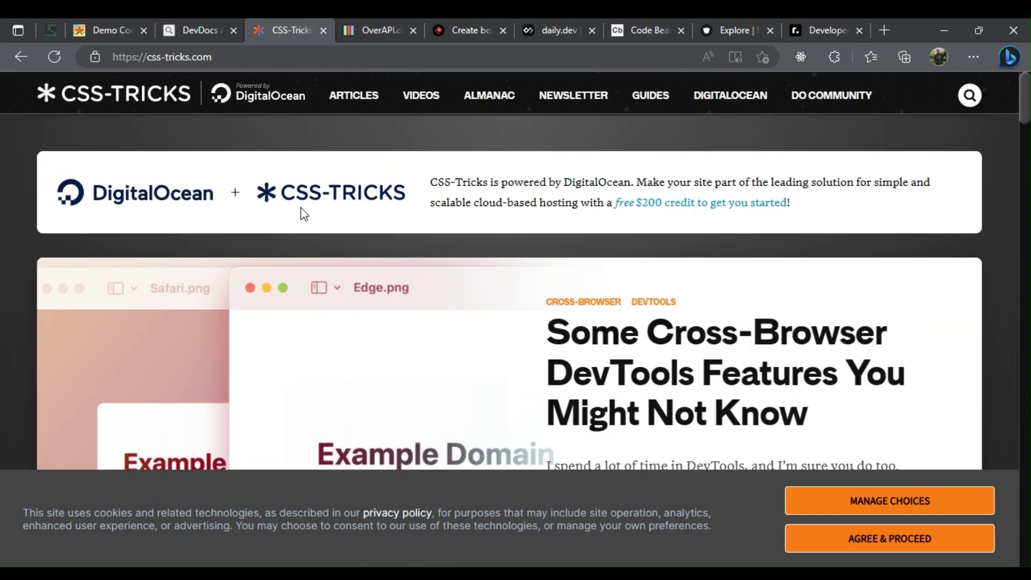
{"action": "scroll", "coordinate": [516, 235], "scroll_direction": "down", "scroll_amount": 2}
{"action": "scroll", "coordinate": [517, 235], "scroll_direction": "down", "scroll_amount": 1}
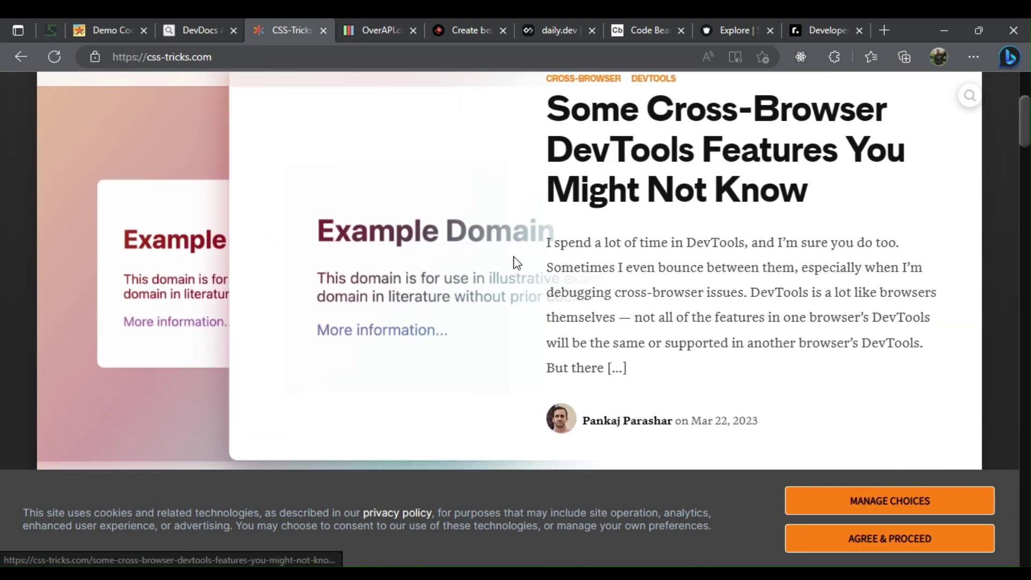
{"action": "scroll", "coordinate": [513, 256], "scroll_direction": "down", "scroll_amount": 4}
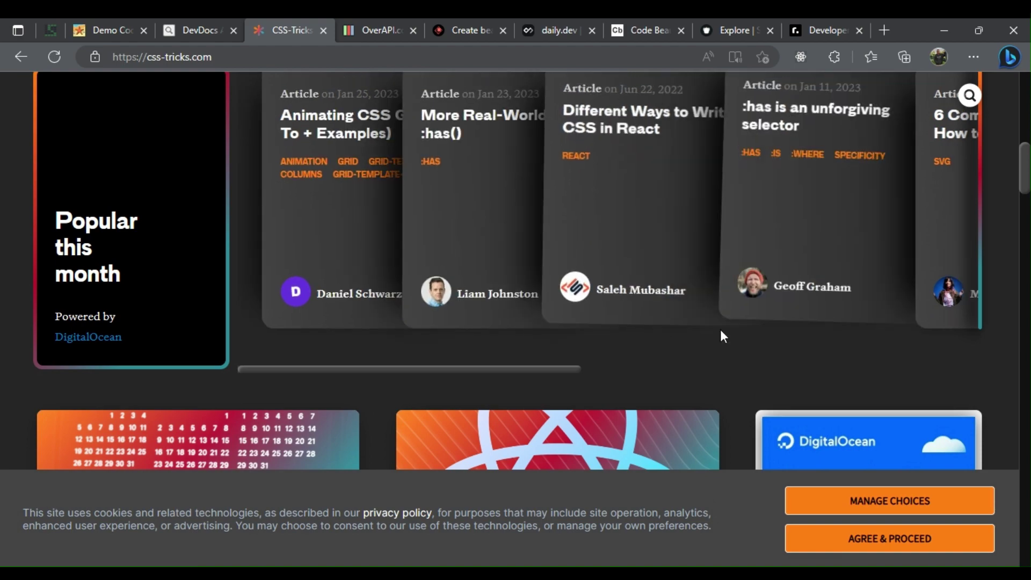
{"action": "scroll", "coordinate": [719, 330], "scroll_direction": "down", "scroll_amount": 3}
{"action": "scroll", "coordinate": [720, 332], "scroll_direction": "down", "scroll_amount": 2}
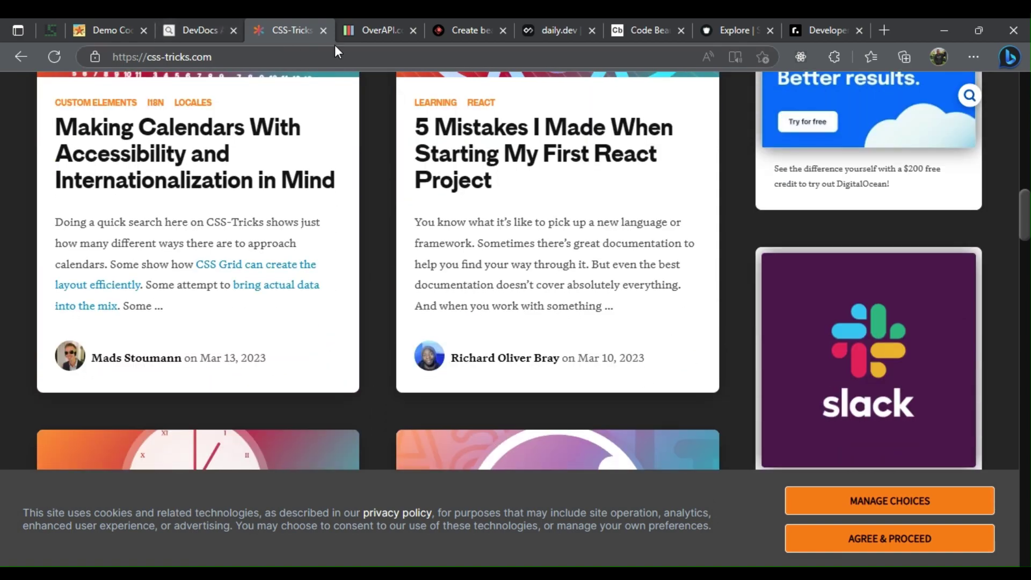
{"action": "left_click", "coordinate": [375, 33]}
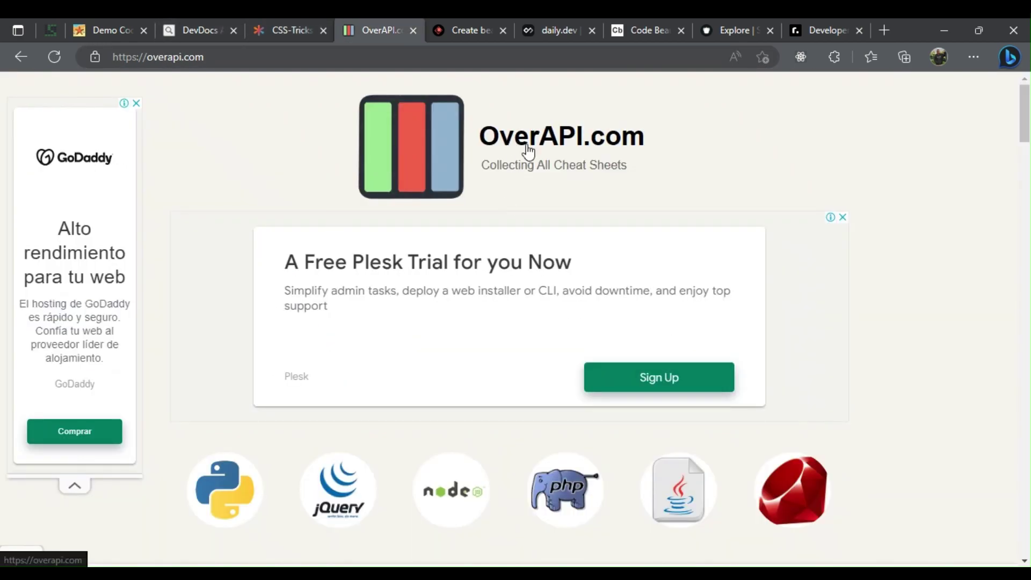
{"action": "scroll", "coordinate": [527, 151], "scroll_direction": "down", "scroll_amount": 3}
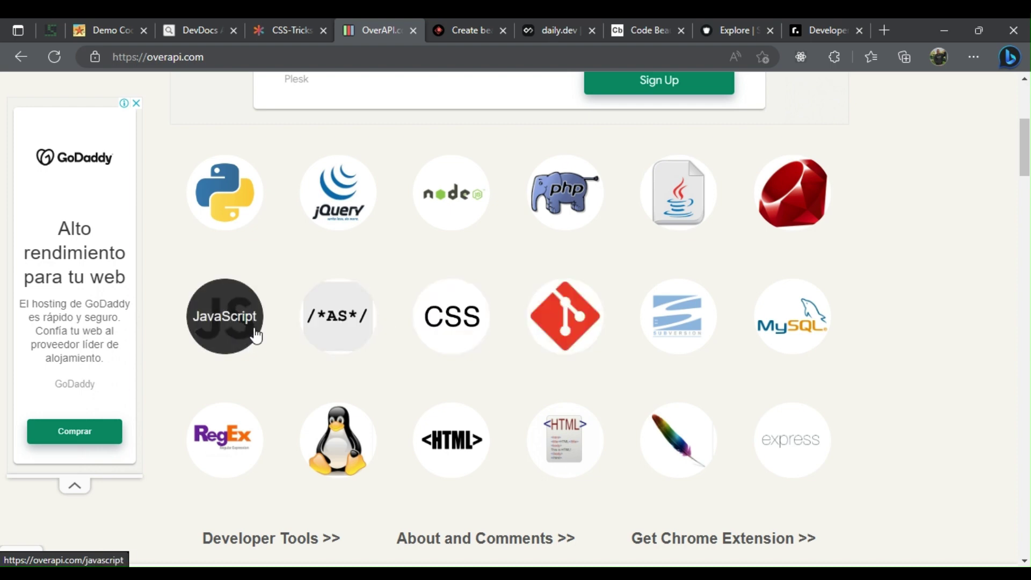
{"action": "scroll", "coordinate": [254, 335], "scroll_direction": "down", "scroll_amount": 2}
{"action": "scroll", "coordinate": [359, 333], "scroll_direction": "up", "scroll_amount": 2}
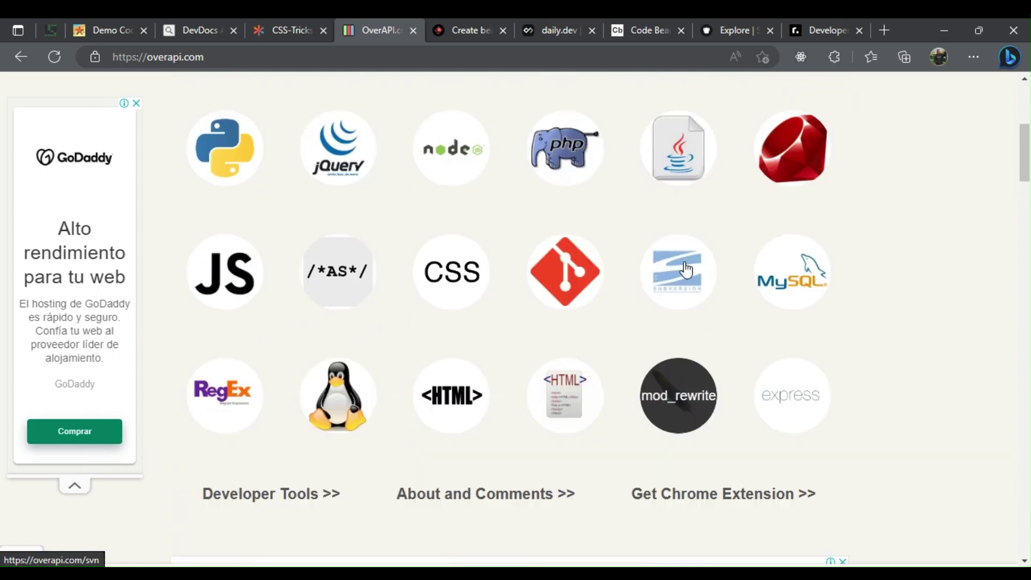
{"action": "scroll", "coordinate": [360, 333], "scroll_direction": "up", "scroll_amount": 3}
Select and deselect ray.so's sample code snippet, then switch to the daily.dev feed
{"action": "left_click", "coordinate": [496, 24]}
{"action": "scroll", "coordinate": [418, 190], "scroll_direction": "up", "scroll_amount": 1}
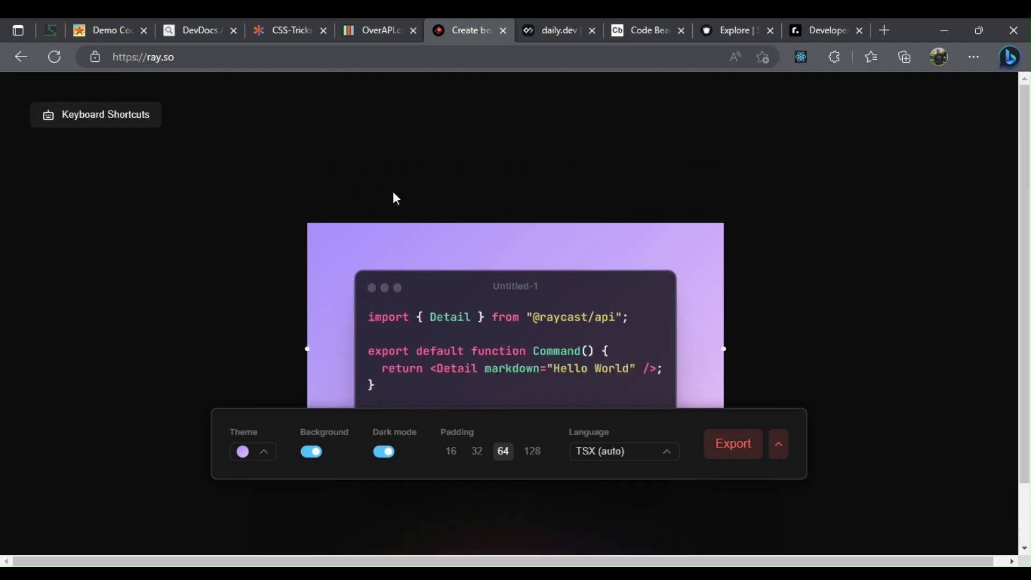
{"action": "scroll", "coordinate": [375, 254], "scroll_direction": "down", "scroll_amount": 1}
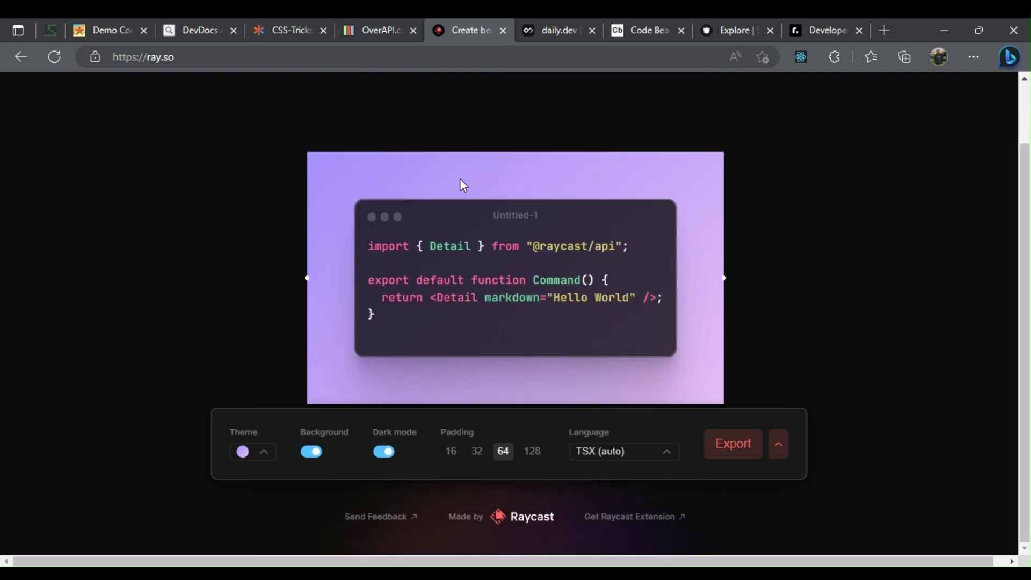
{"action": "left_click", "coordinate": [369, 245]}
{"action": "key", "text": "ctrl+a"}
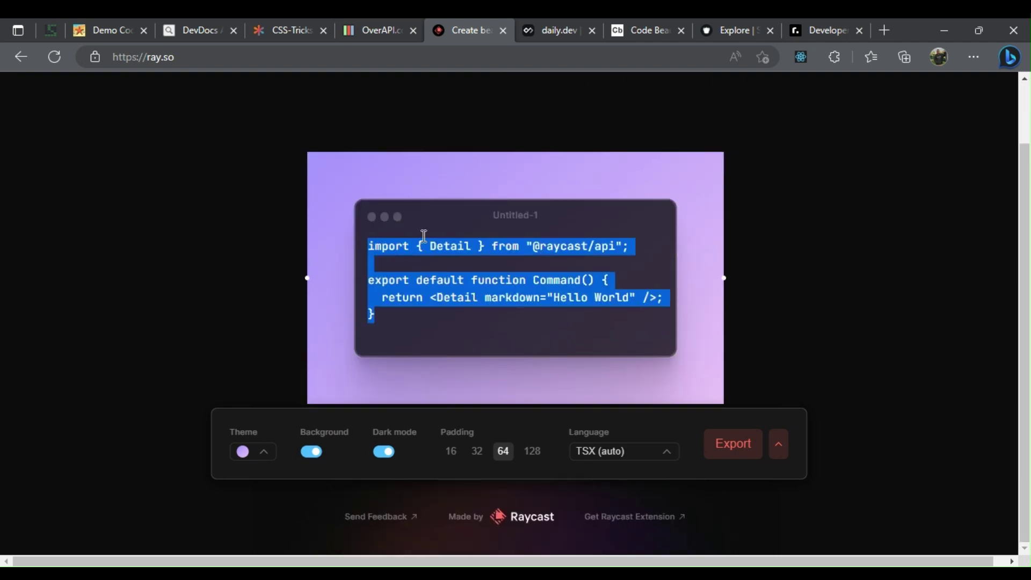
{"action": "left_click", "coordinate": [524, 184]}
{"action": "scroll", "coordinate": [564, 193], "scroll_direction": "up", "scroll_amount": 1}
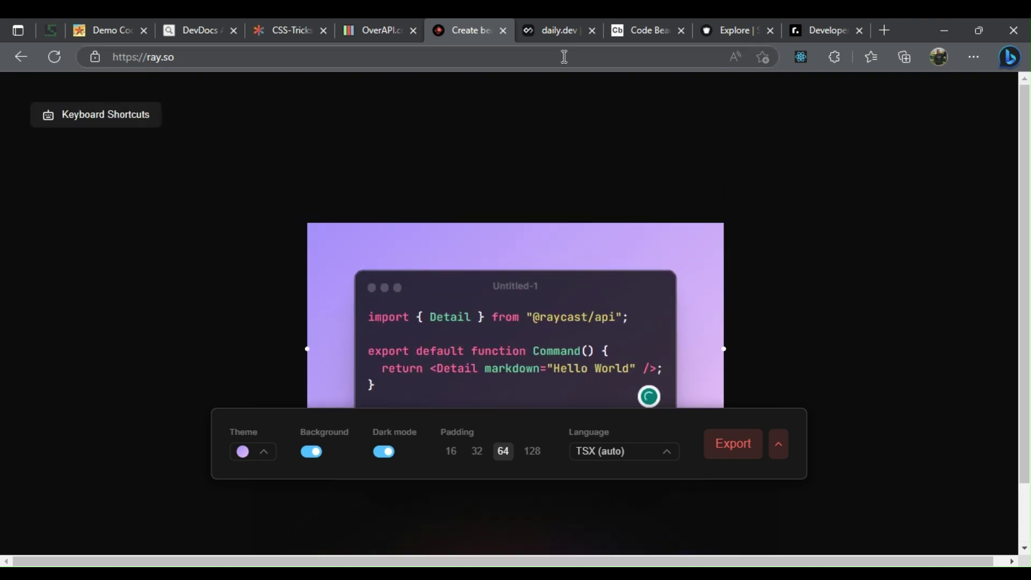
{"action": "left_click", "coordinate": [555, 30]}
{"action": "scroll", "coordinate": [843, 202], "scroll_direction": "up", "scroll_amount": 3}
{"action": "scroll", "coordinate": [842, 201], "scroll_direction": "up", "scroll_amount": 2}
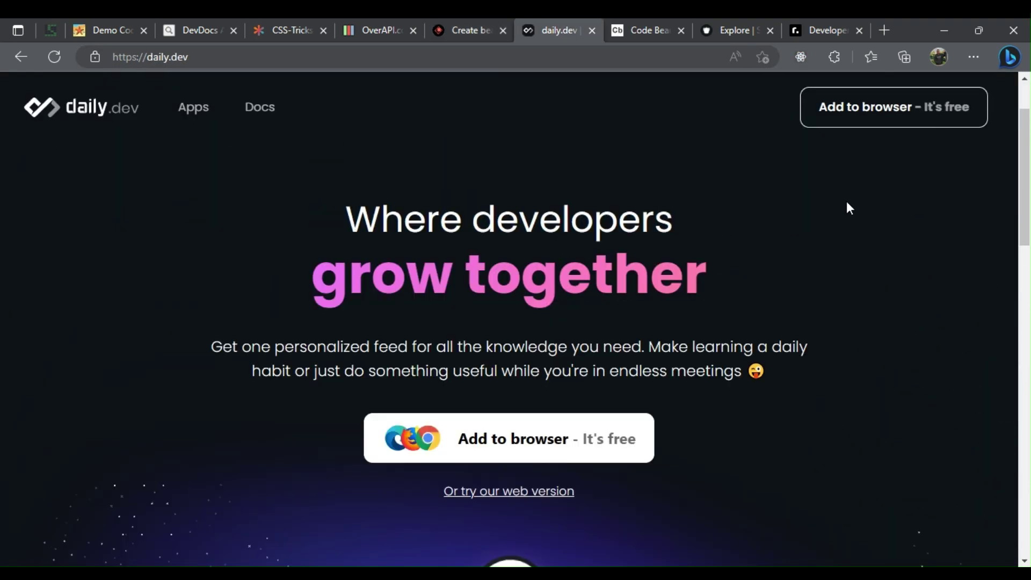
{"action": "scroll", "coordinate": [693, 245], "scroll_direction": "down", "scroll_amount": 3}
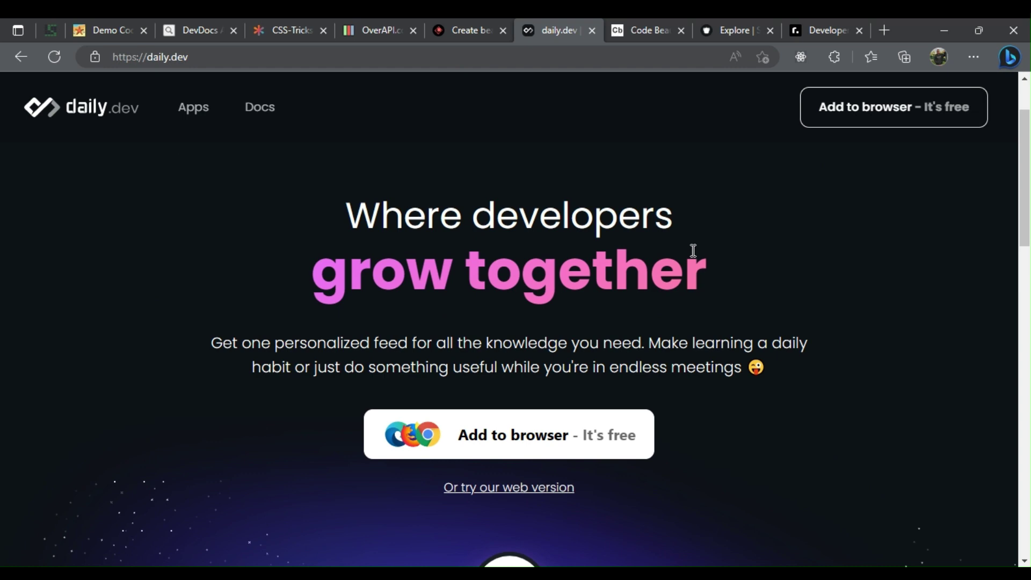
{"action": "scroll", "coordinate": [652, 266], "scroll_direction": "down", "scroll_amount": 4}
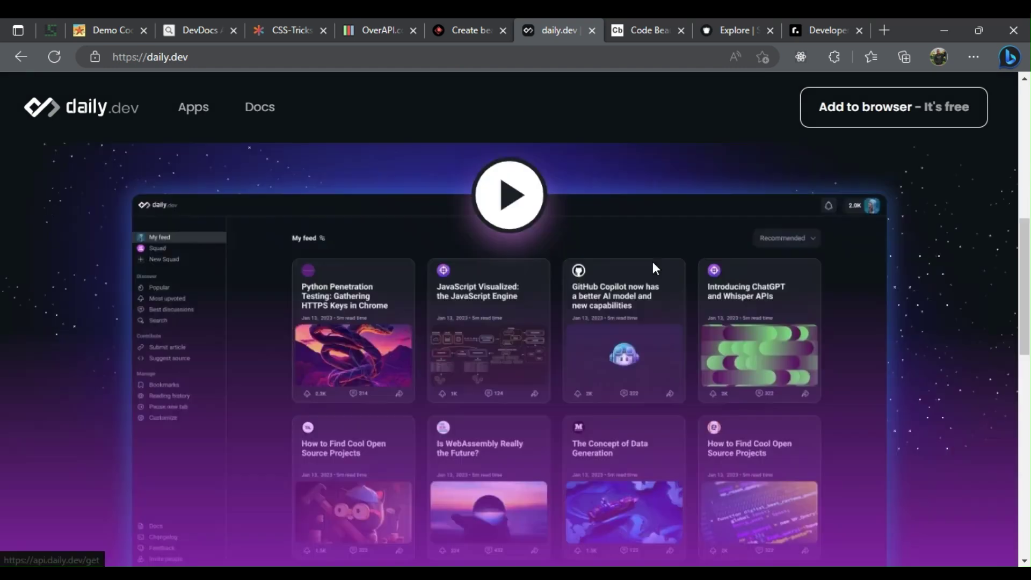
Browse Code Beautify's Recently used and Popular Functionality tools, like JSON Beautifier
{"action": "left_click", "coordinate": [650, 32]}
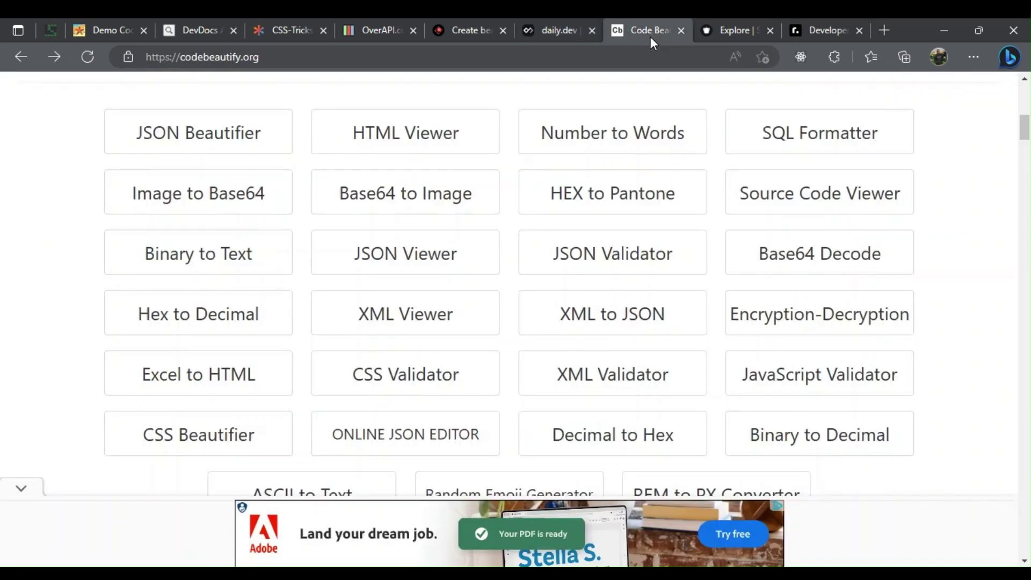
{"action": "scroll", "coordinate": [301, 279], "scroll_direction": "up", "scroll_amount": 3}
{"action": "scroll", "coordinate": [411, 187], "scroll_direction": "up", "scroll_amount": 3}
{"action": "scroll", "coordinate": [410, 186], "scroll_direction": "up", "scroll_amount": 2}
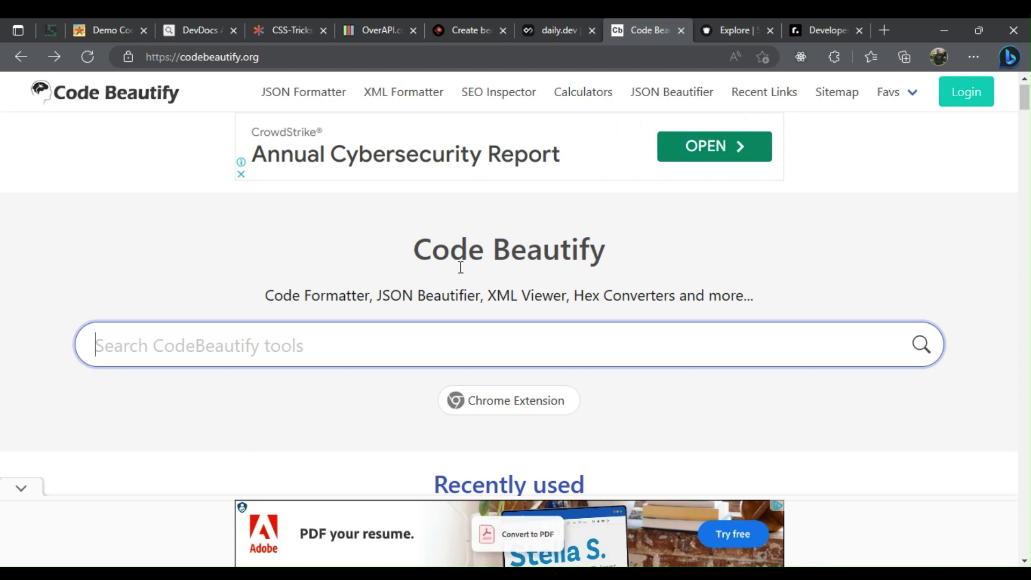
{"action": "scroll", "coordinate": [578, 314], "scroll_direction": "down", "scroll_amount": 2}
{"action": "scroll", "coordinate": [578, 313], "scroll_direction": "down", "scroll_amount": 2}
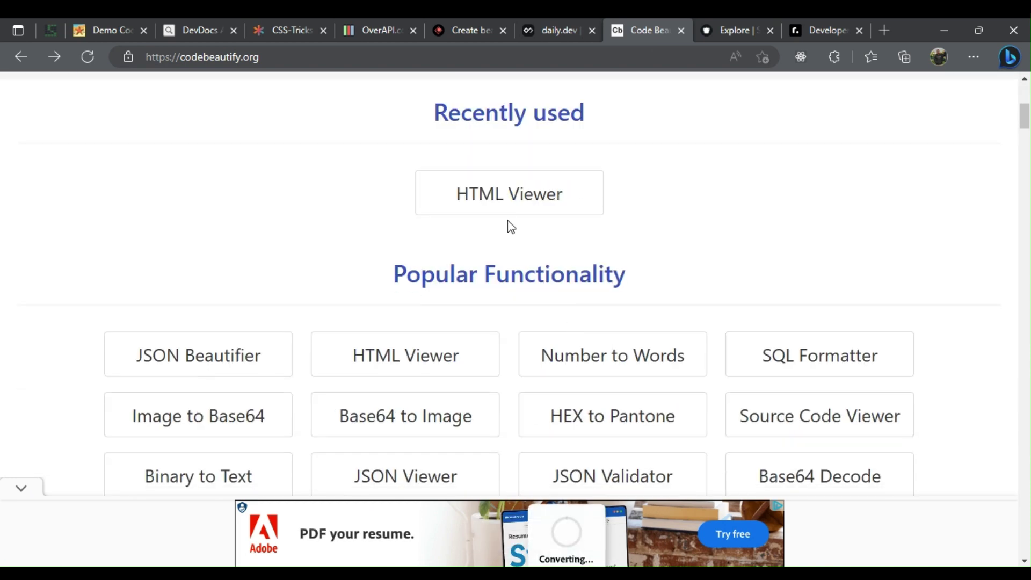
{"action": "scroll", "coordinate": [508, 196], "scroll_direction": "down", "scroll_amount": 2}
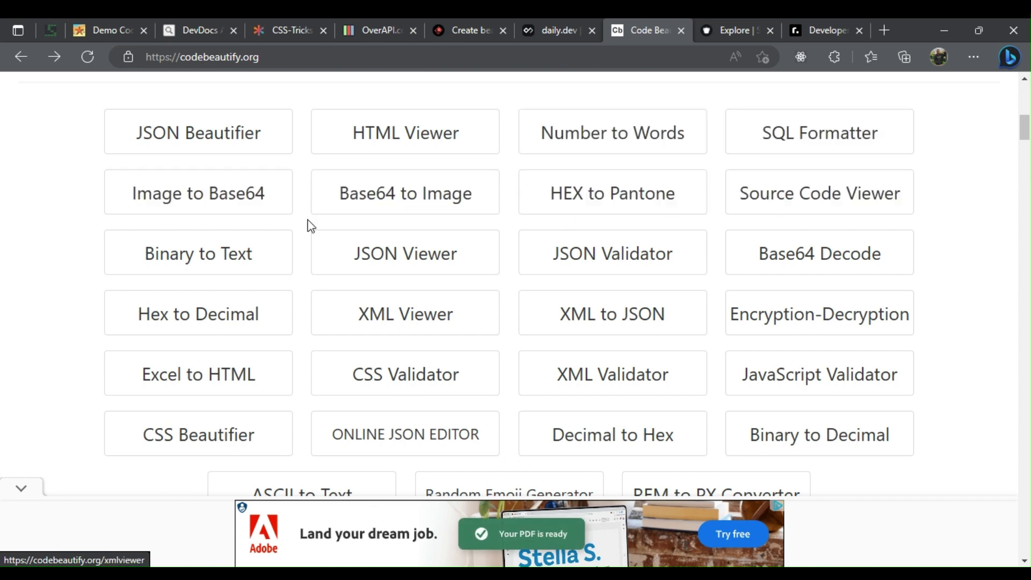
{"action": "scroll", "coordinate": [902, 465], "scroll_direction": "up", "scroll_amount": 2}
{"action": "scroll", "coordinate": [902, 466], "scroll_direction": "up", "scroll_amount": 1}
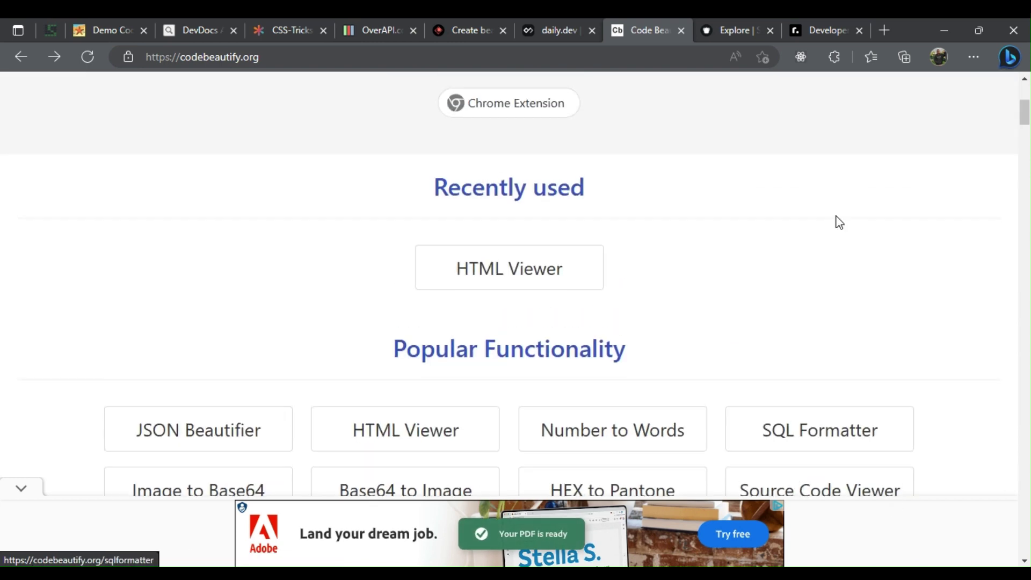
Browse Showcase's React, JavaScript, Data Structures and DevOps roadmap cards
{"action": "left_click", "coordinate": [730, 37]}
{"action": "scroll", "coordinate": [316, 279], "scroll_direction": "up", "scroll_amount": 5}
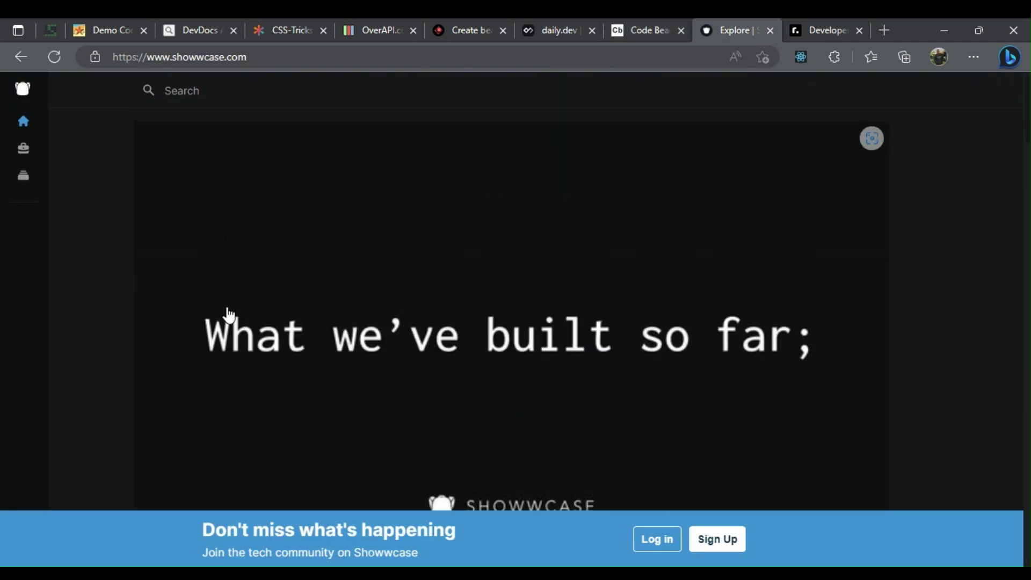
{"action": "scroll", "coordinate": [715, 369], "scroll_direction": "down", "scroll_amount": 5}
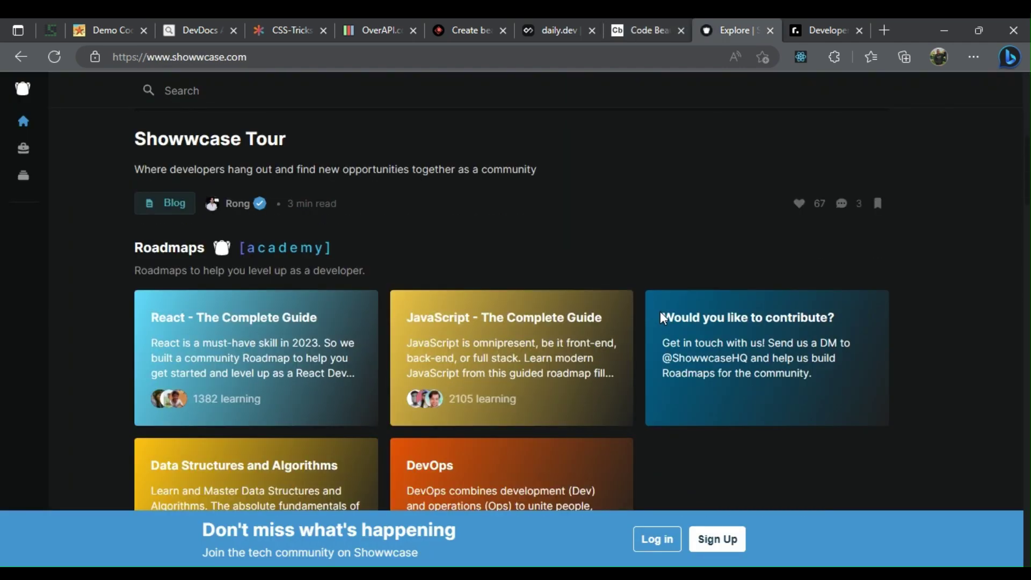
{"action": "scroll", "coordinate": [545, 361], "scroll_direction": "down", "scroll_amount": 2}
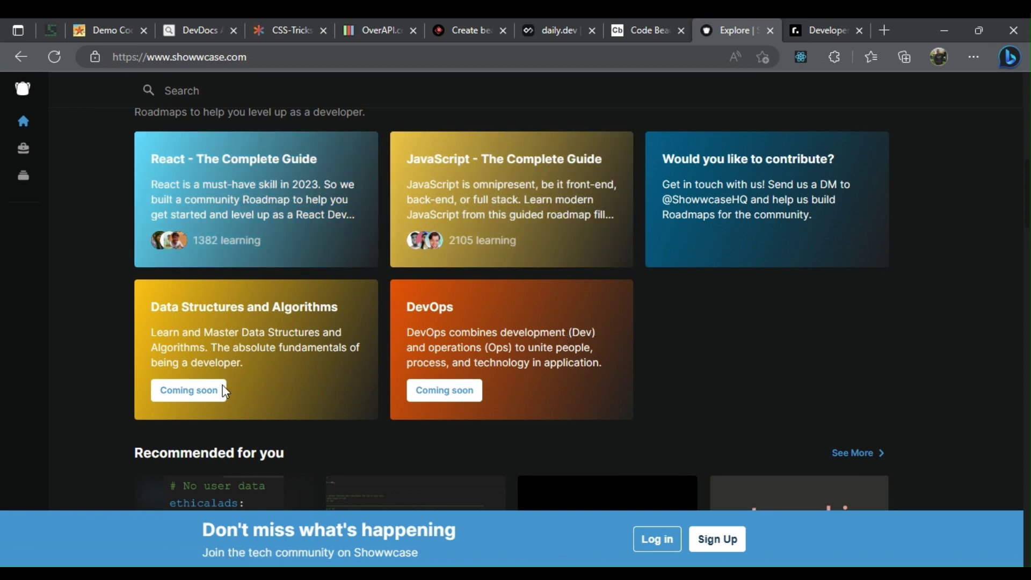
{"action": "scroll", "coordinate": [521, 253], "scroll_direction": "down", "scroll_amount": 3}
{"action": "scroll", "coordinate": [537, 253], "scroll_direction": "down", "scroll_amount": 2}
Browse roadmap.sh's role-based list and skill-based roadmaps like Angular, Python and Kubernetes
{"action": "left_click", "coordinate": [821, 33]}
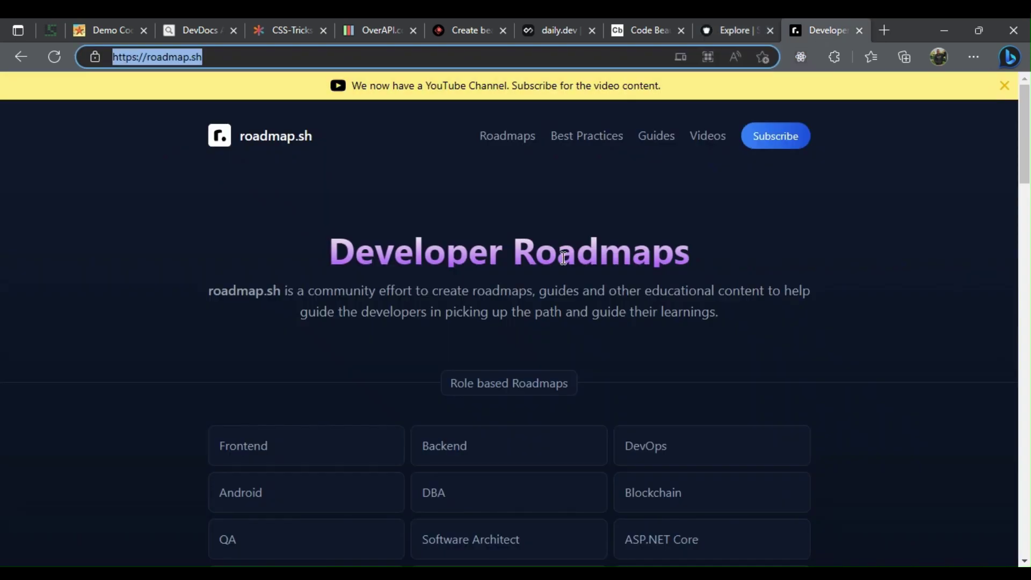
{"action": "scroll", "coordinate": [347, 193], "scroll_direction": "down", "scroll_amount": 3}
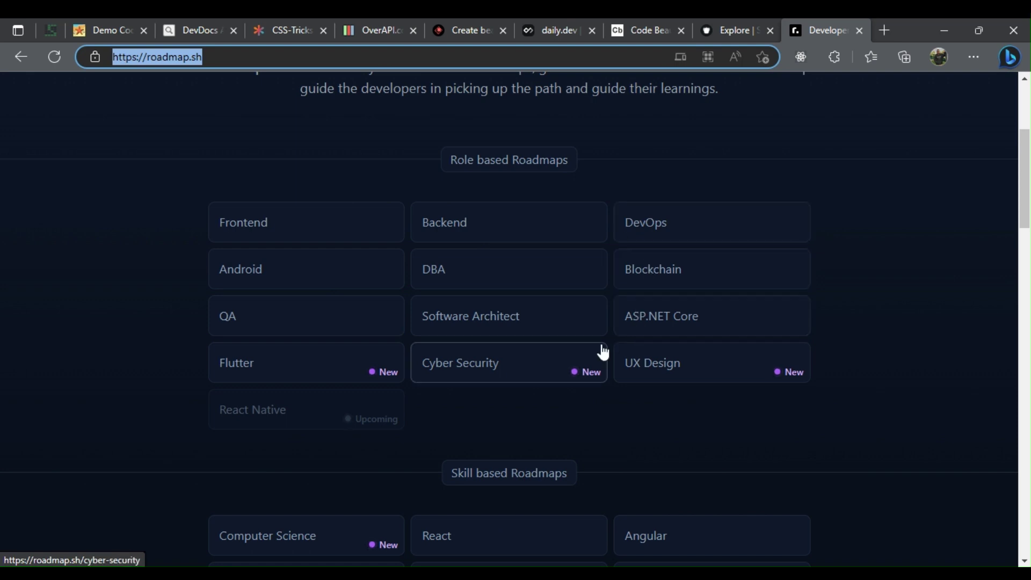
{"action": "scroll", "coordinate": [527, 371], "scroll_direction": "down", "scroll_amount": 1}
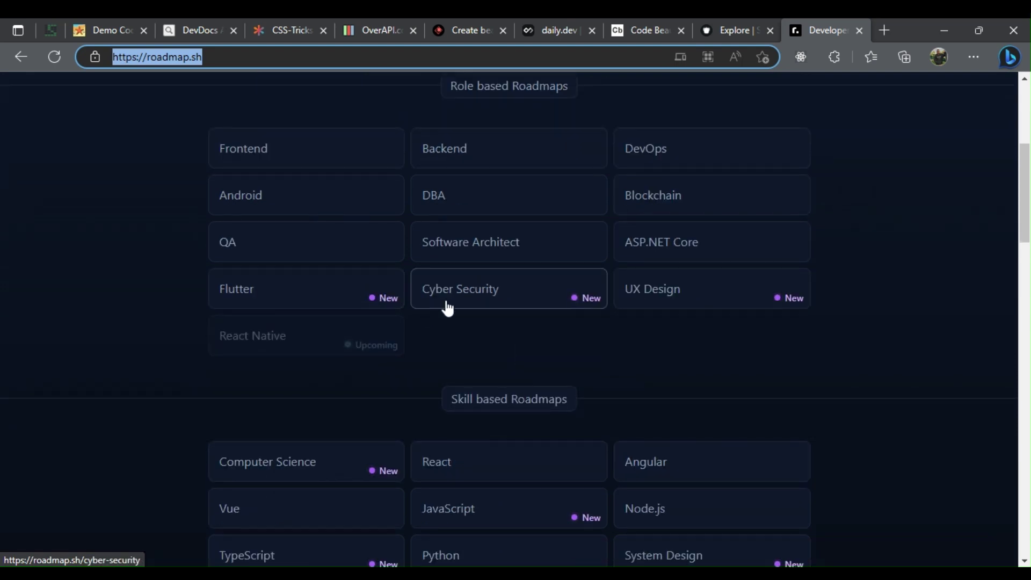
{"action": "scroll", "coordinate": [648, 304], "scroll_direction": "down", "scroll_amount": 3}
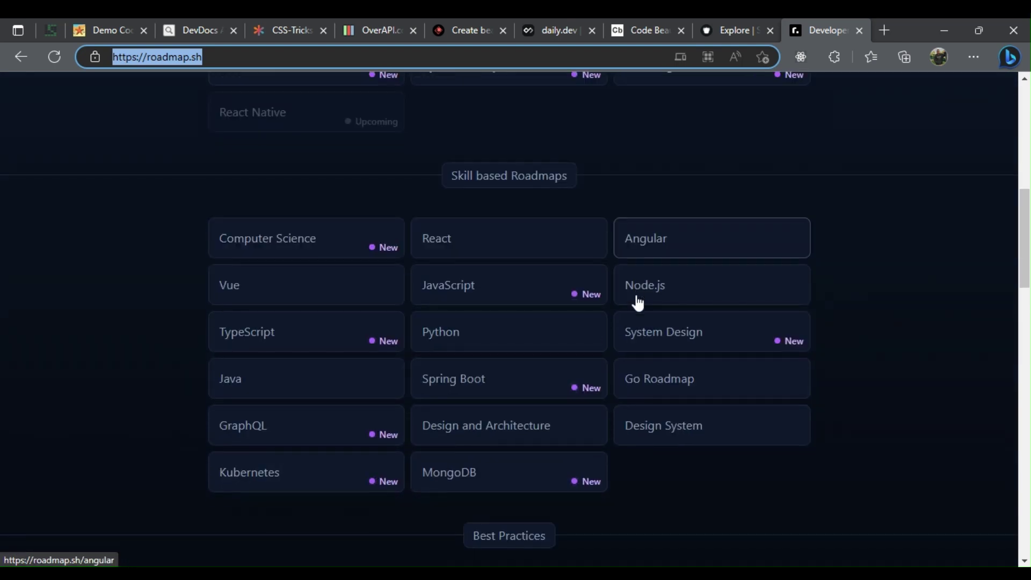
{"action": "scroll", "coordinate": [636, 302], "scroll_direction": "down", "scroll_amount": 2}
{"action": "scroll", "coordinate": [539, 202], "scroll_direction": "up", "scroll_amount": 2}
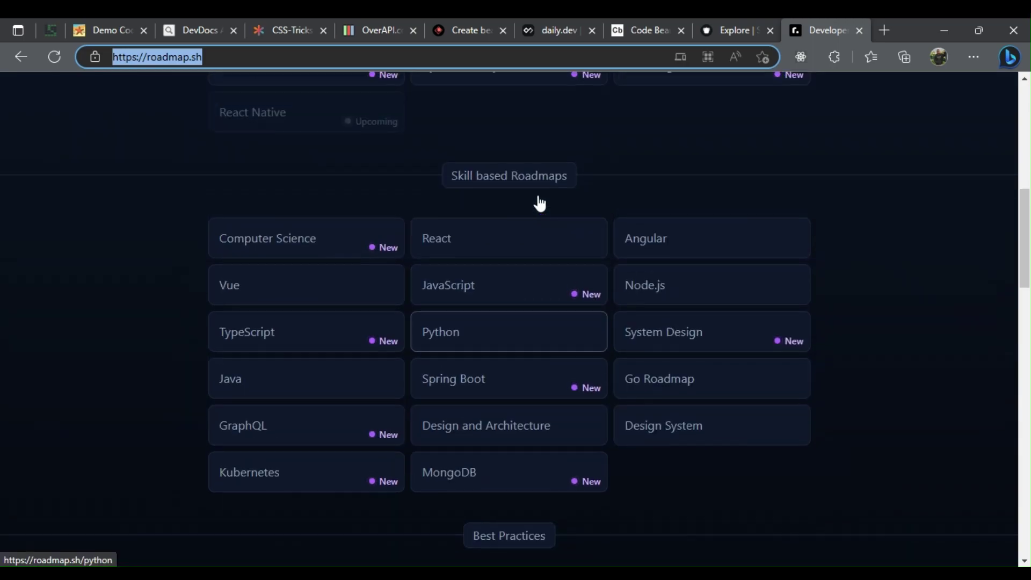